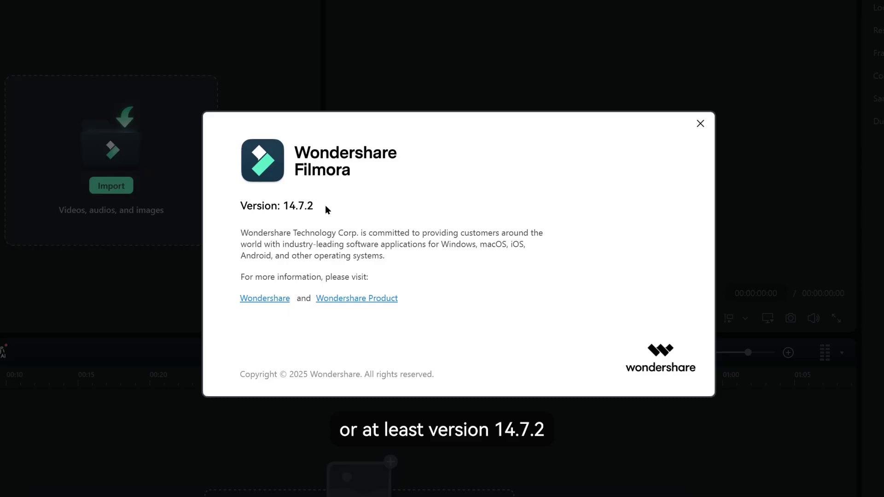
Close the About Wondershare Filmora version 14.7.2 window.
left_click(700, 123)
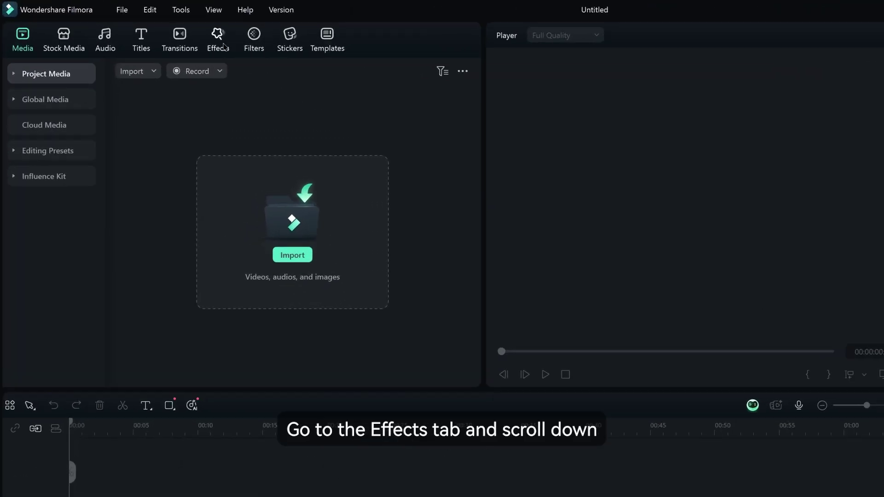
Download the Mocha Filmora plug-in from Boris FX effects, then restart Filmora.
left_click(223, 46)
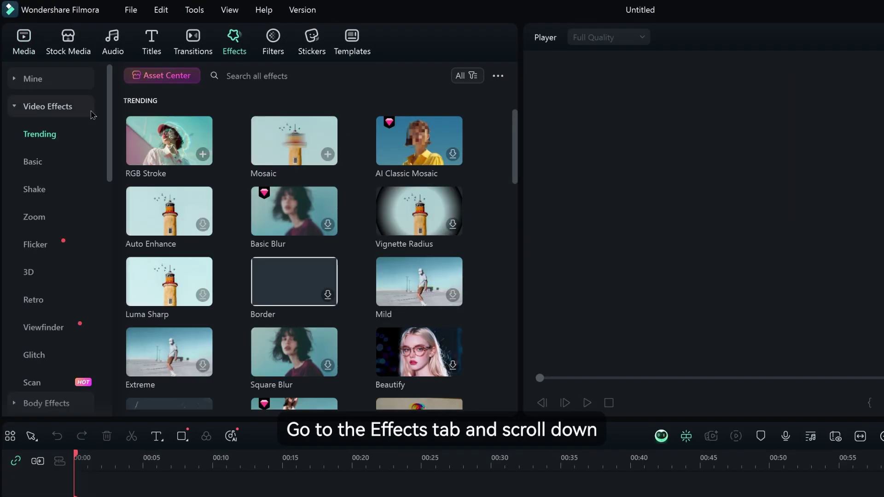
left_click(92, 115)
left_click(16, 217)
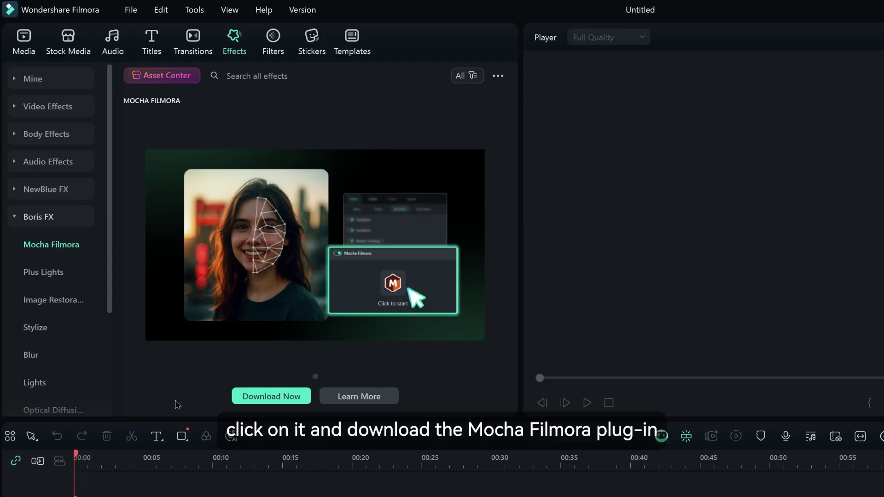
left_click(275, 401)
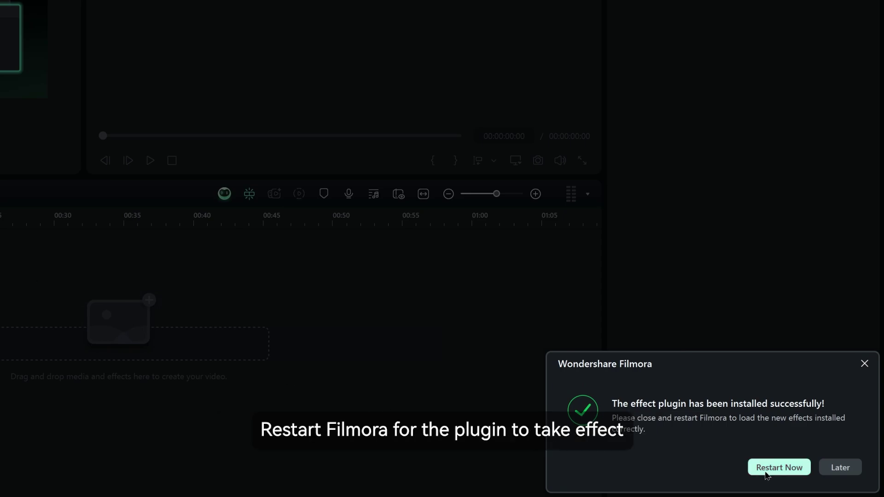
left_click(766, 474)
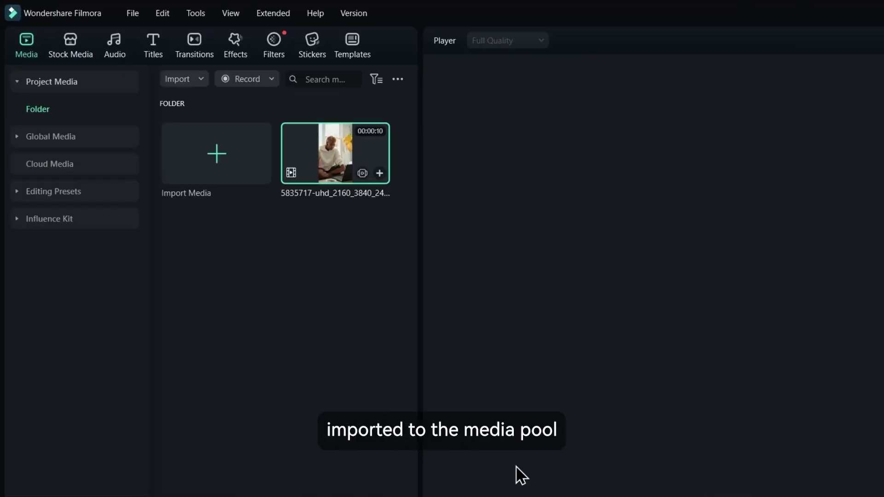
Place the 10-second hoodie clip at the start of Video 1 and play it.
left_click_drag(333, 156, 108, 496)
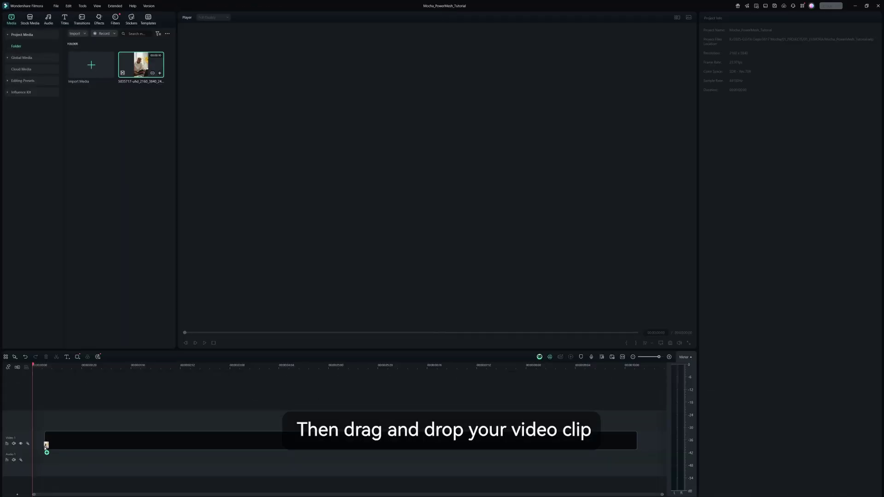
left_click_drag(46, 445, 31, 450)
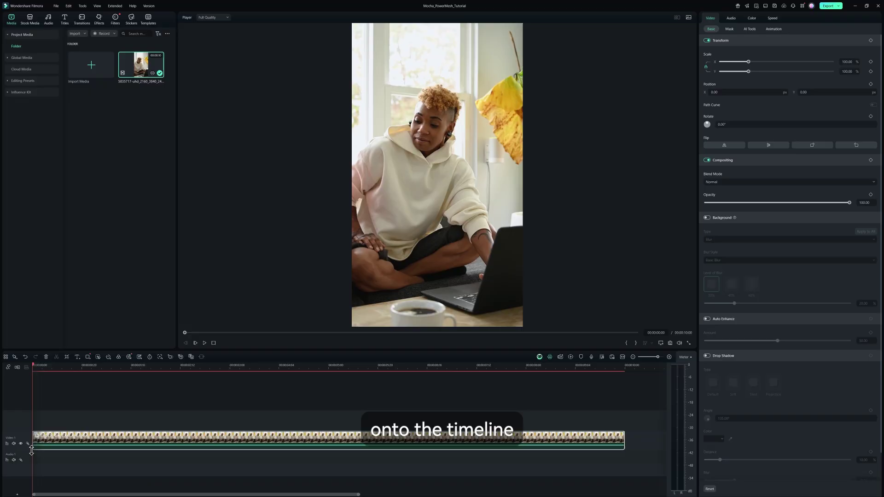
key("space")
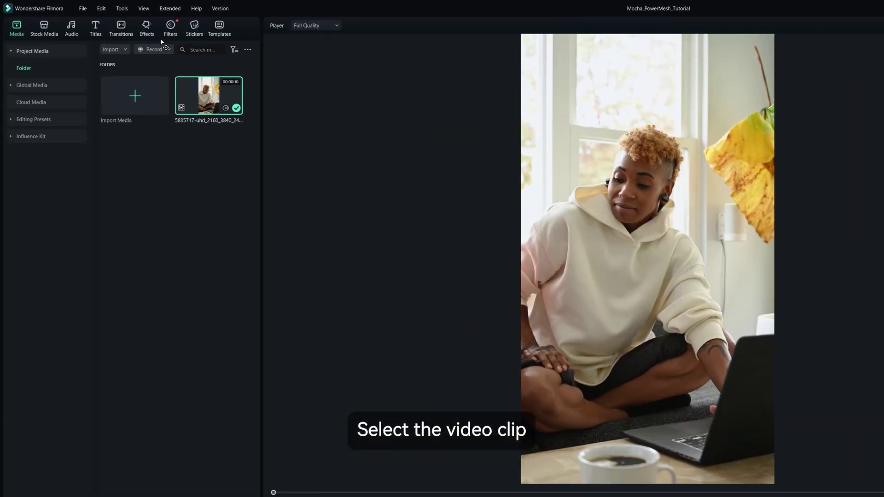
Drag Mocha Filmora from the Boris FX effects onto the hoodie clip.
left_click(146, 28)
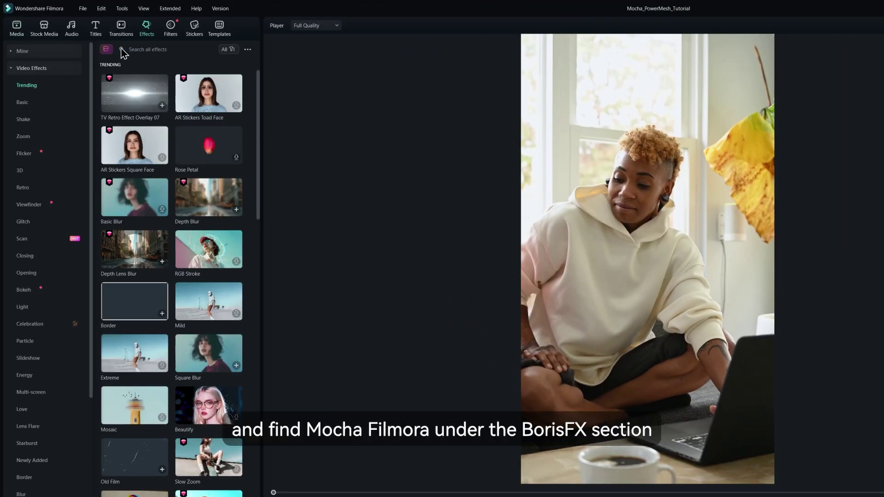
left_click(11, 69)
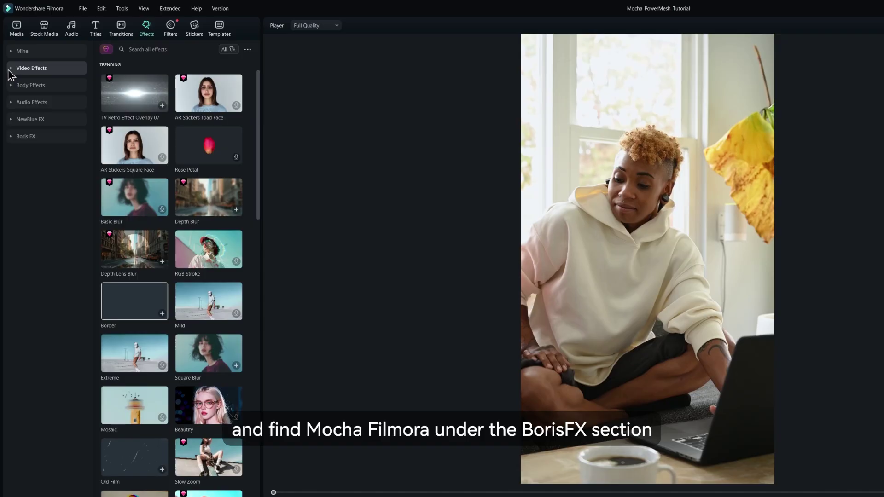
left_click(14, 138)
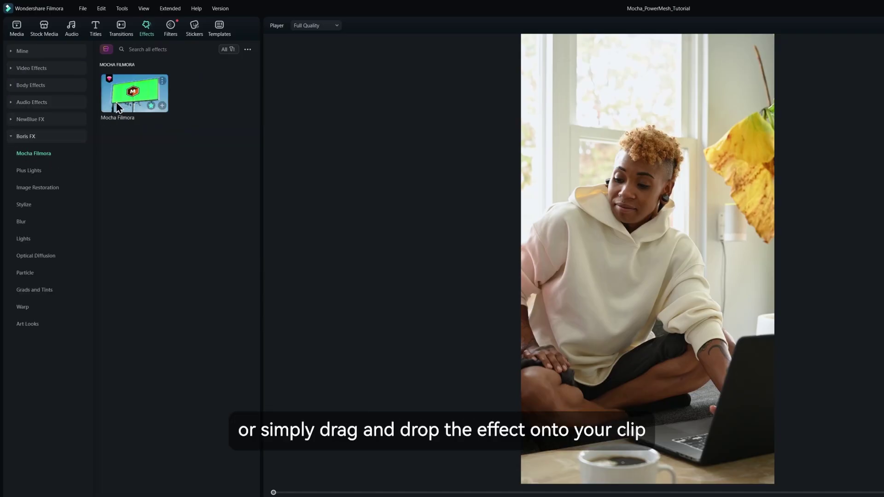
left_click_drag(117, 105, 50, 441)
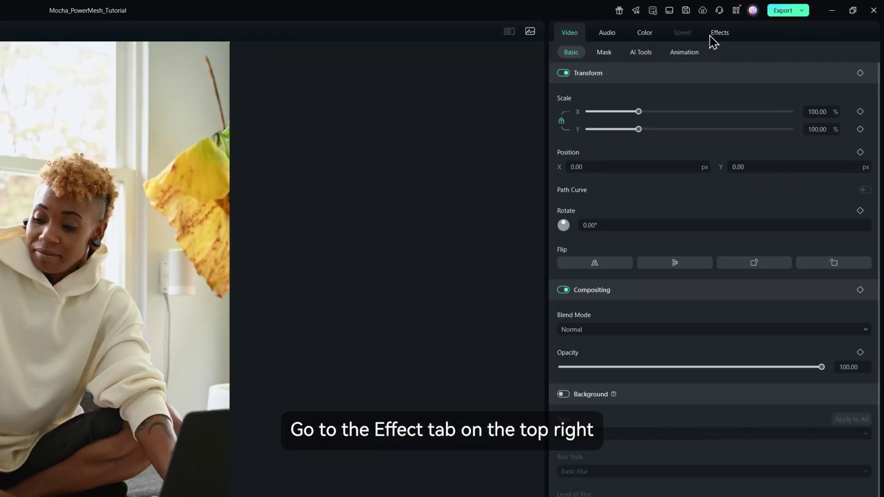
Launch the Mocha UI from the clip's effect settings and choose the Classic workspace.
left_click(790, 19)
left_click(592, 110)
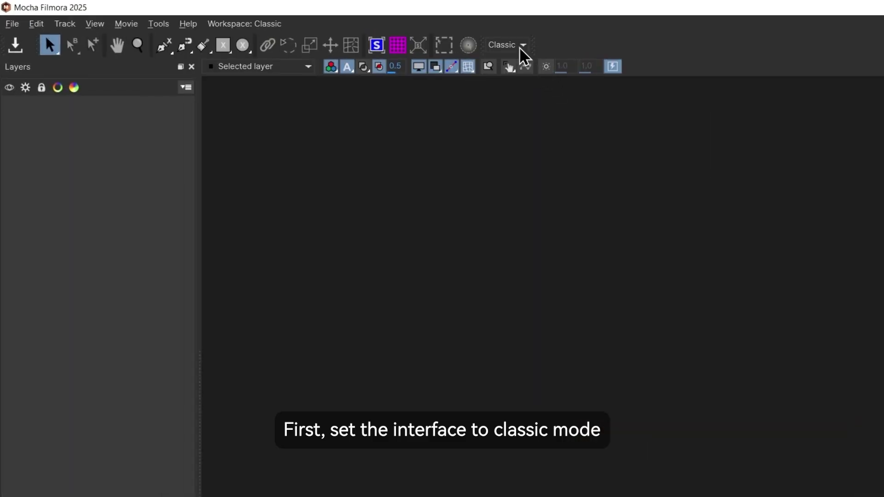
left_click(521, 46)
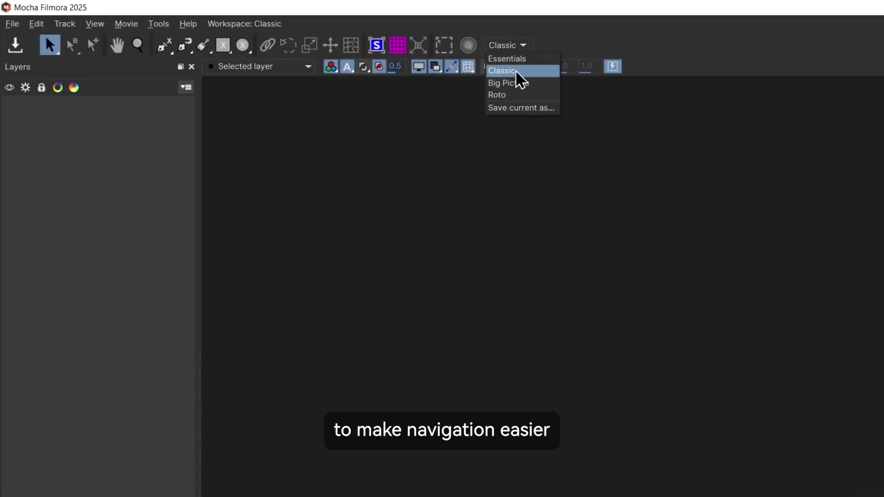
left_click(521, 72)
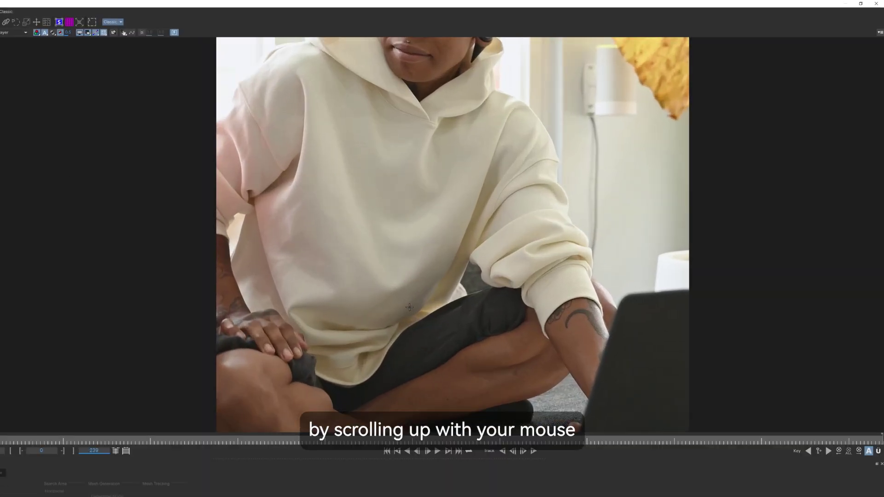
Trace a closed 19-point X-spline outline around the hoodie's front.
left_click(315, 69)
left_click(340, 83)
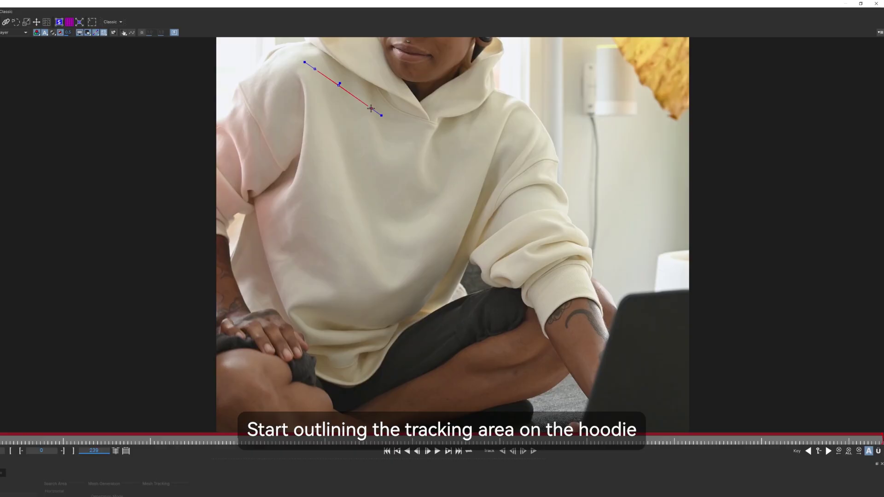
left_click(372, 110)
left_click(417, 128)
left_click(477, 133)
left_click(488, 151)
left_click(478, 199)
left_click(464, 246)
left_click(448, 285)
left_click(426, 304)
left_click(390, 324)
left_click(363, 323)
left_click(348, 323)
left_click(310, 314)
left_click(282, 276)
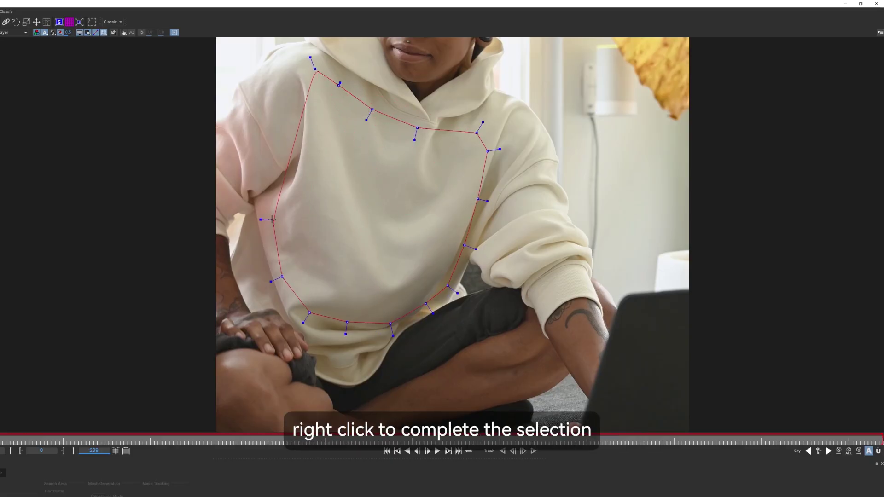
left_click(273, 220)
left_click(268, 180)
left_click(276, 129)
left_click(279, 88)
right_click(280, 87)
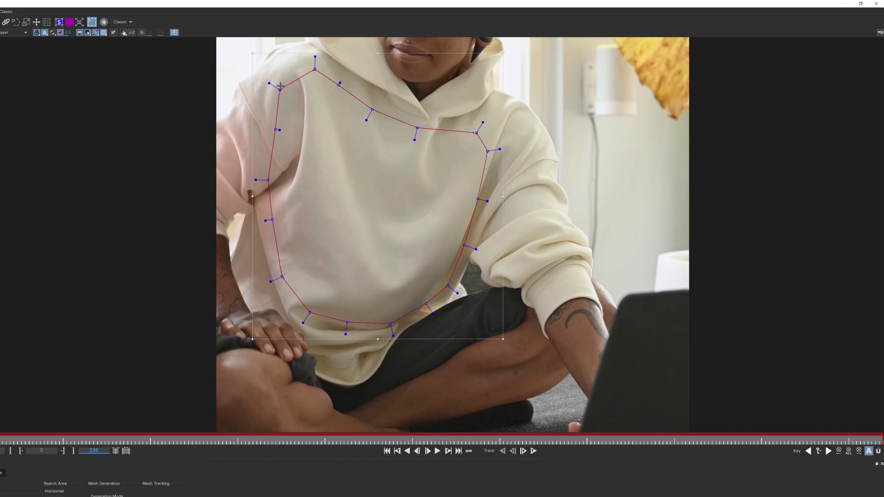
Show the planar surface and drag its corners to follow the hoodie's angle.
left_click(62, 24)
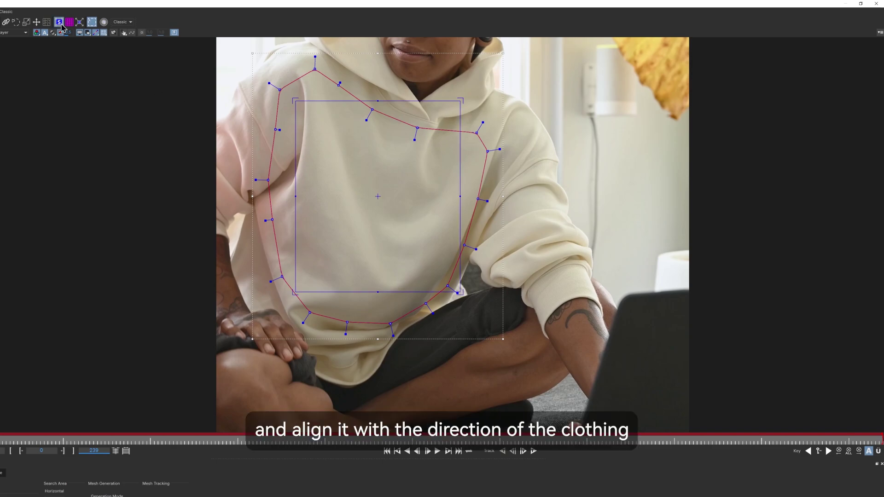
left_click_drag(367, 215, 363, 236)
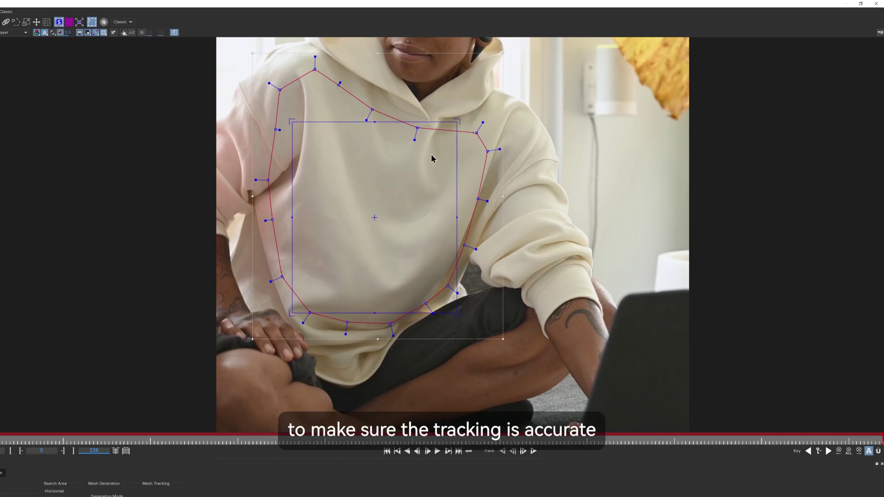
left_click_drag(463, 120, 485, 153)
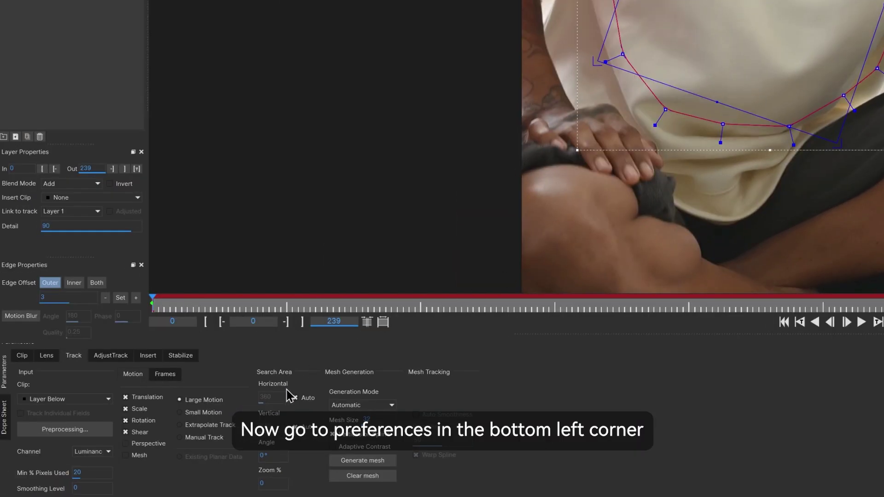
Enable perspective and mesh tracking, then generate a Uniform mesh of size 19.
left_click(159, 445)
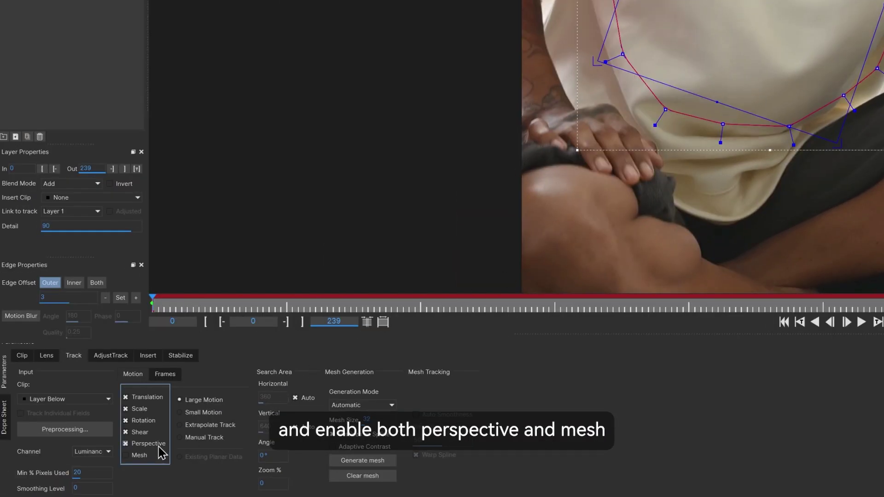
left_click(146, 455)
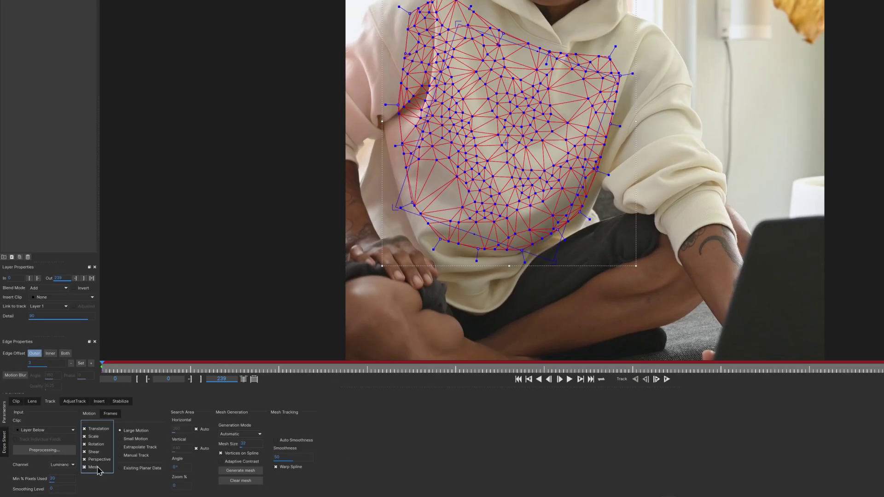
left_click(237, 435)
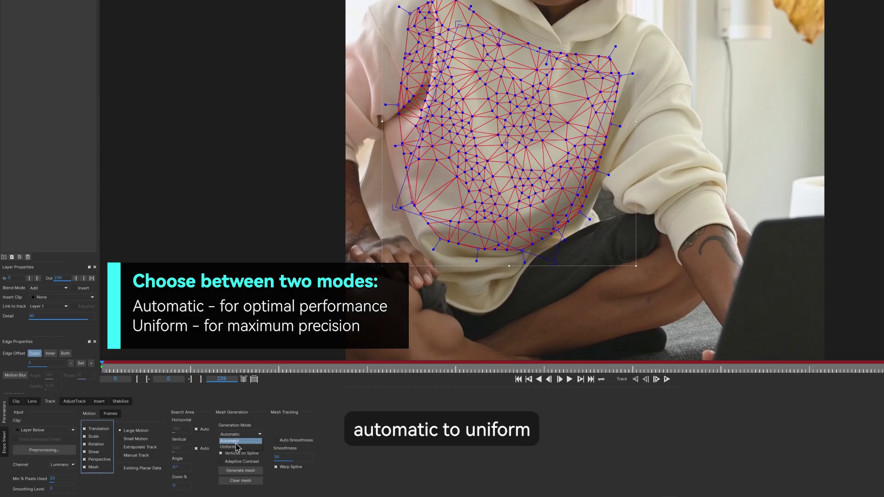
left_click(236, 447)
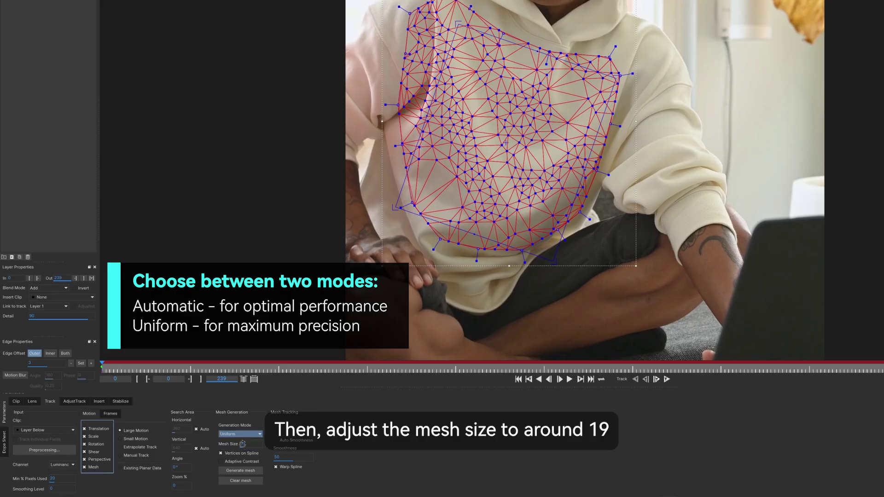
left_click(245, 442)
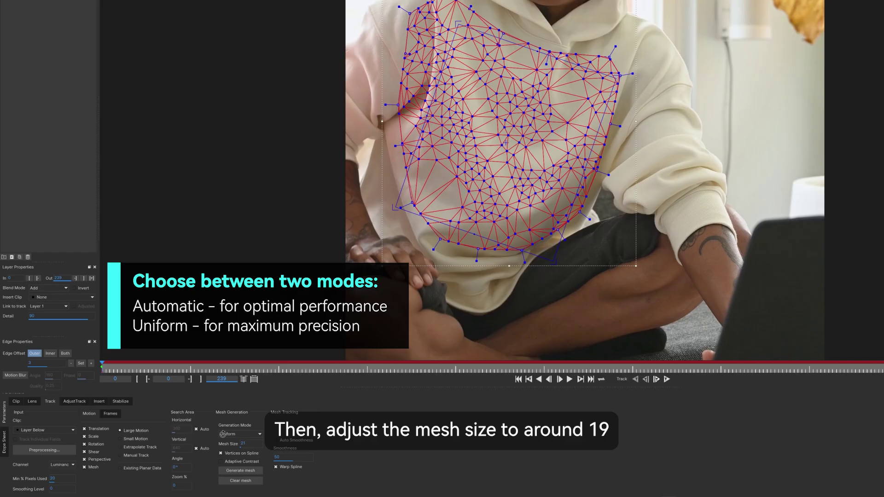
left_click_drag(223, 435, 220, 434)
left_click(228, 471)
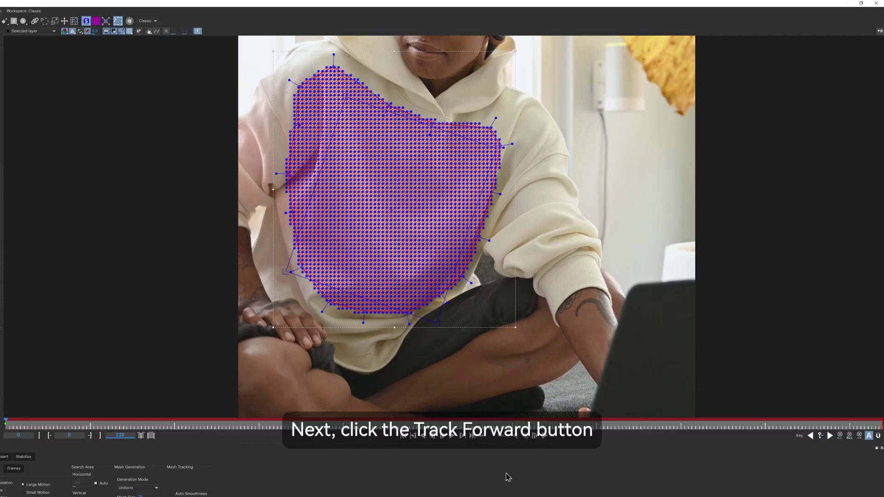
Track the hoodie mesh forward through the clip, then jump back to frame one.
left_click(545, 437)
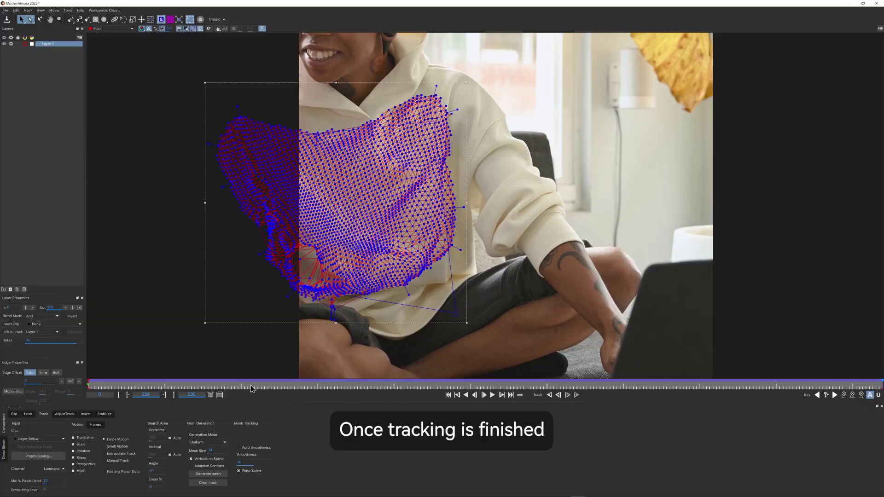
left_click(7, 426)
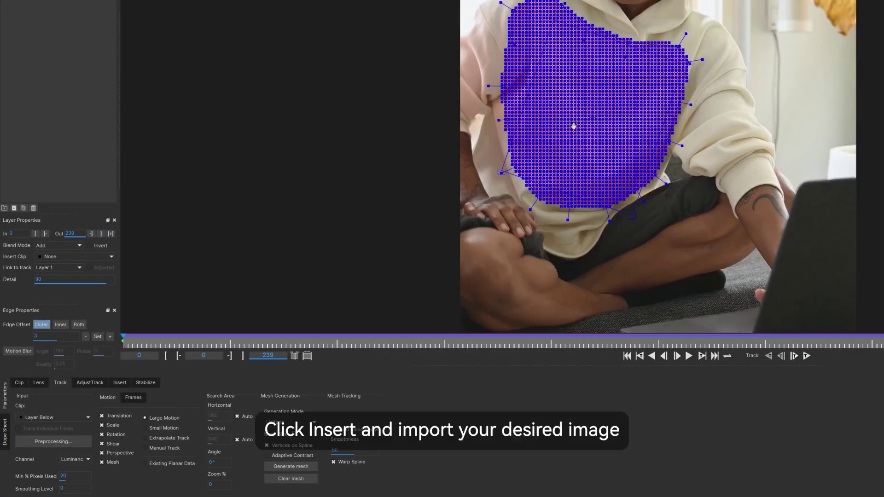
Import dog_army.png as the insert clip on the tracked hoodie.
left_click(89, 415)
left_click(81, 443)
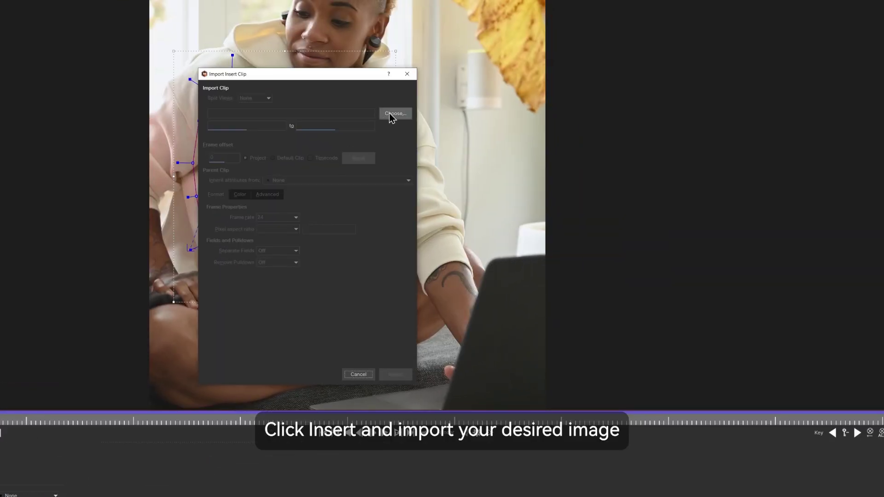
left_click(391, 114)
double_click(393, 212)
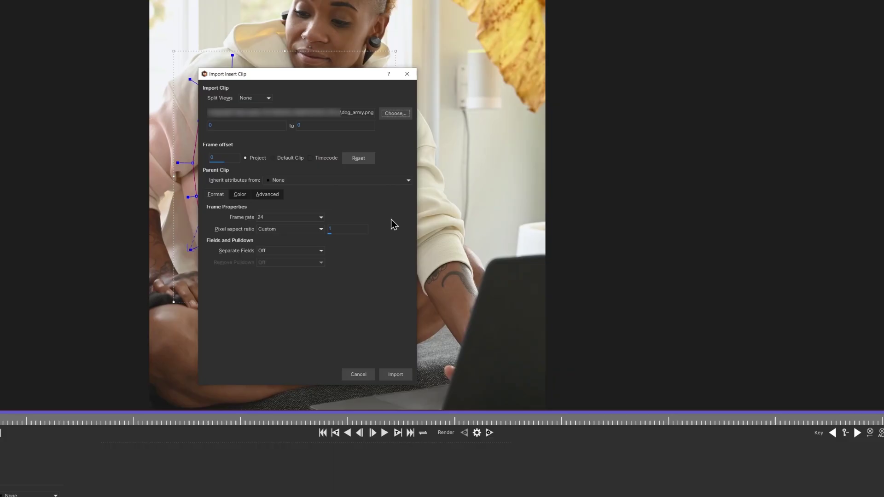
left_click(396, 374)
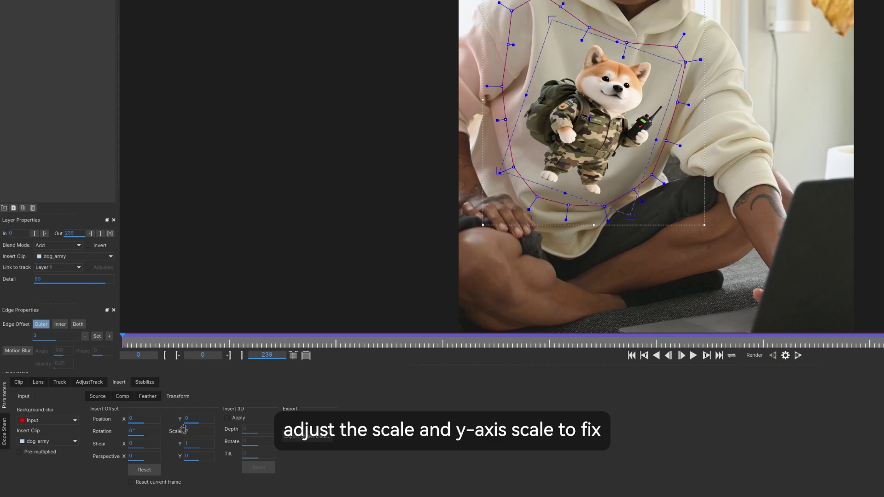
Scrub the inserted dog image's Scale down to 0.7.
mouse_move(183, 430)
left_mouse_down()
mouse_move(184, 444)
mouse_move(178, 430)
mouse_move(190, 418)
left_mouse_up()
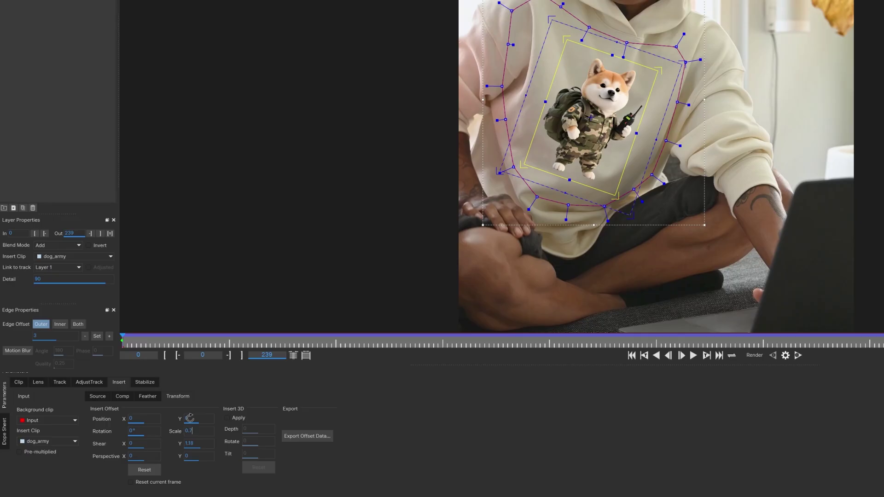
Composite the dog insert in Multiply mode at about 81% opacity with raised gain, with Grid Warp and PowerMesh Warp on.
left_click(124, 398)
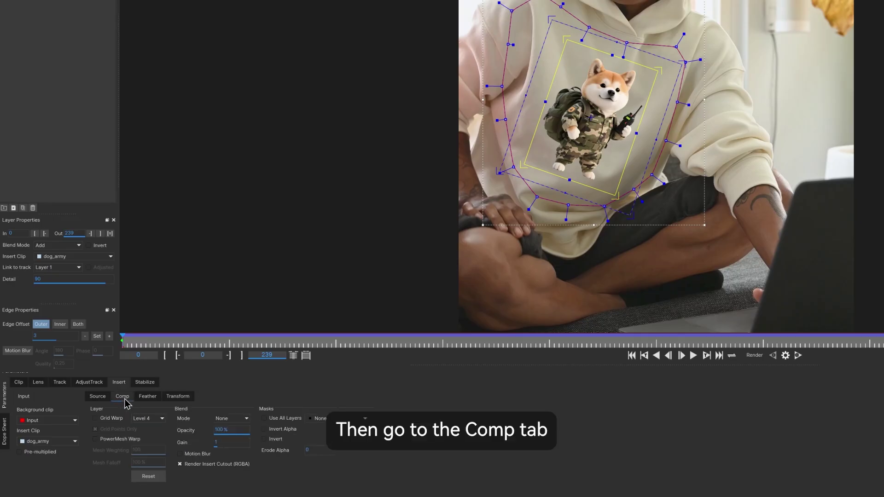
left_click(224, 419)
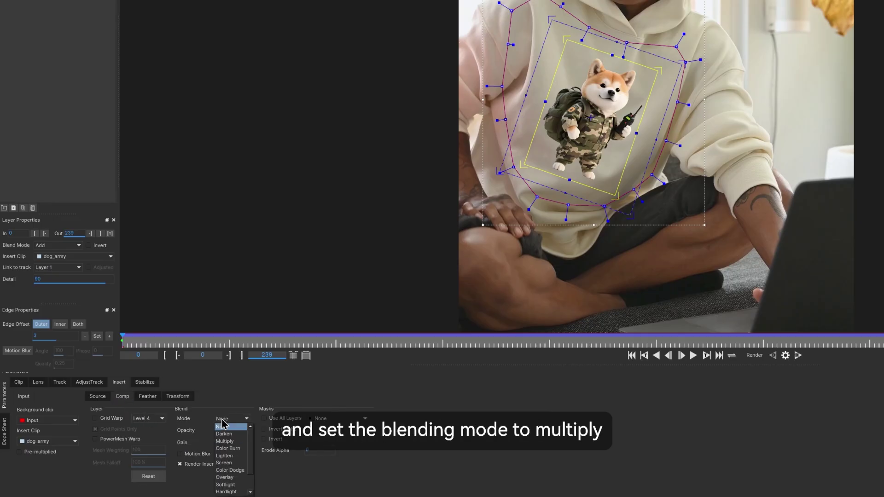
left_click(229, 441)
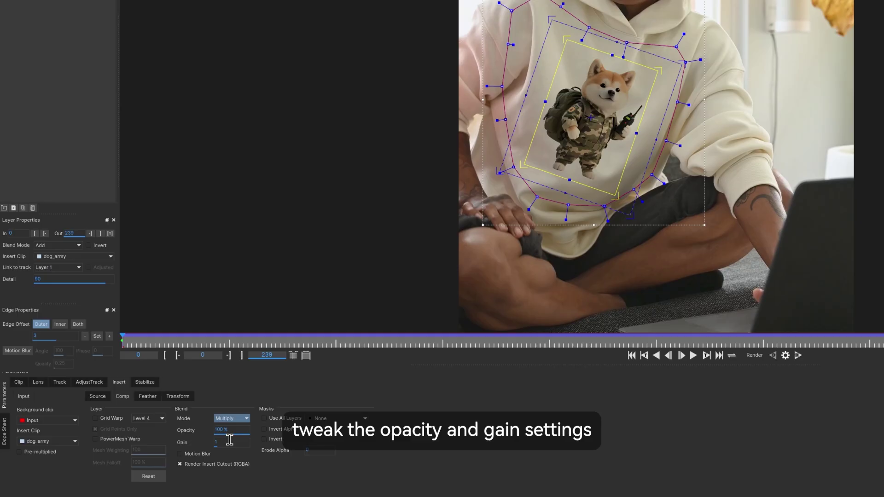
left_click_drag(222, 429, 216, 393)
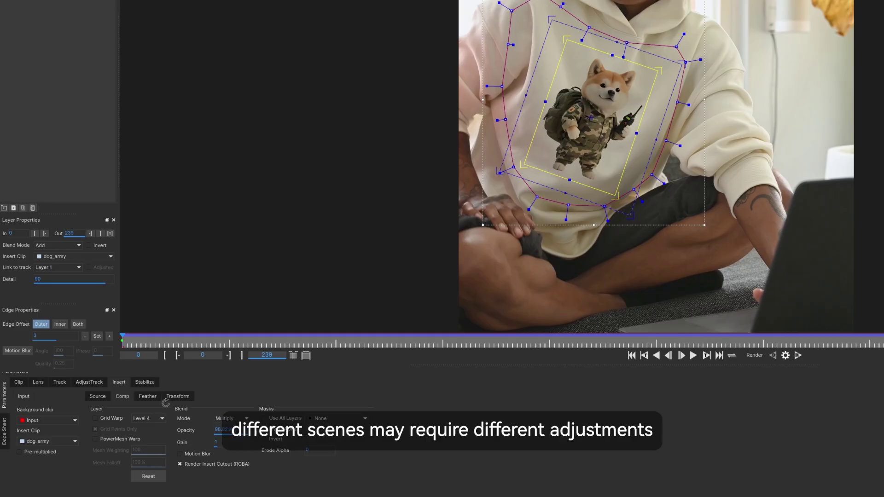
mouse_move(217, 442)
left_mouse_down()
mouse_move(253, 435)
mouse_move(217, 442)
left_mouse_up()
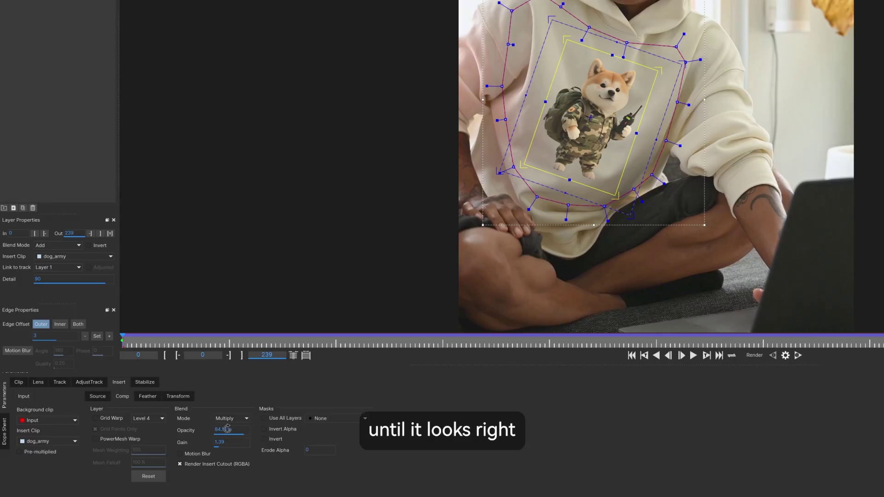
left_click(106, 420)
left_click(110, 440)
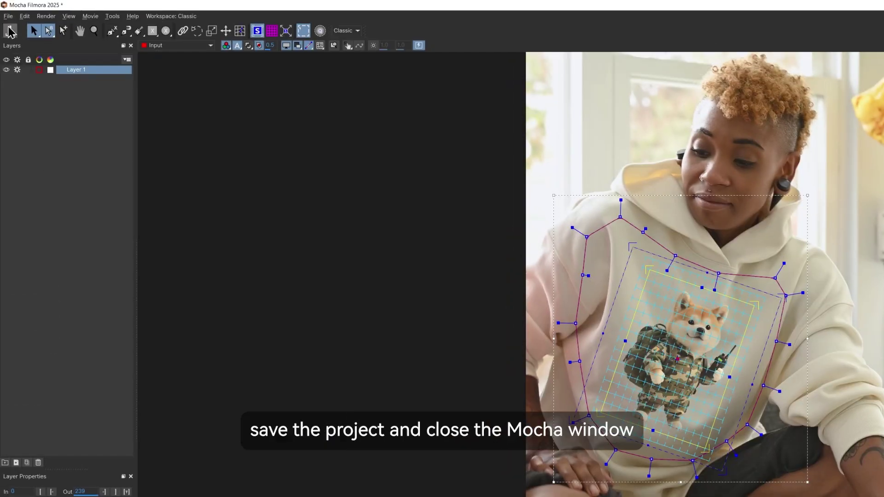
Save the Mocha project, return to Filmora, and enable rendering so the dog appears on the hoodie.
left_click(9, 17)
left_click(28, 51)
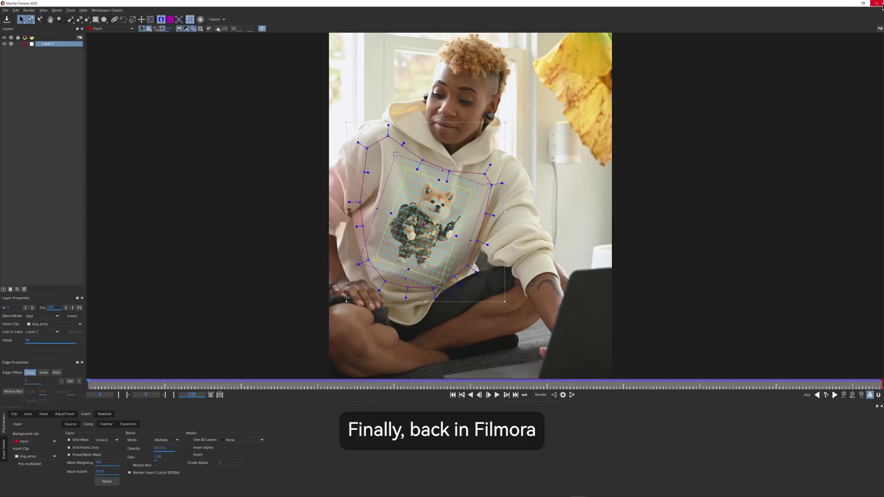
left_click(881, 5)
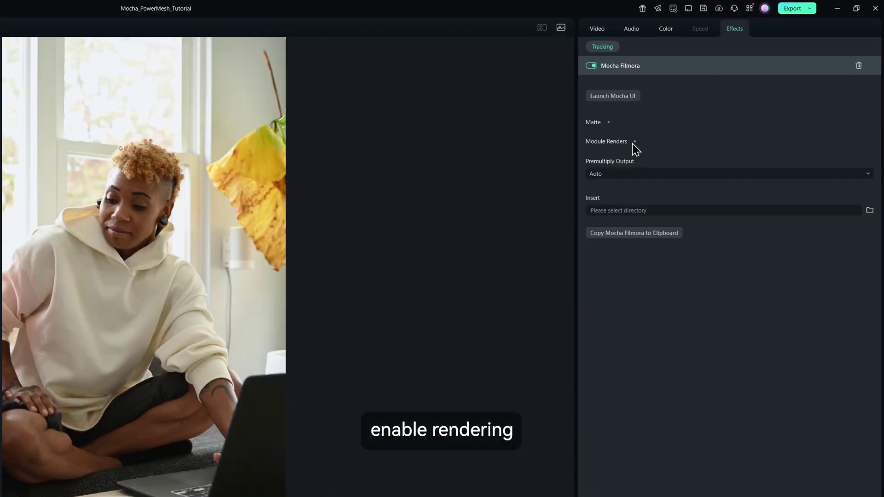
left_click(733, 86)
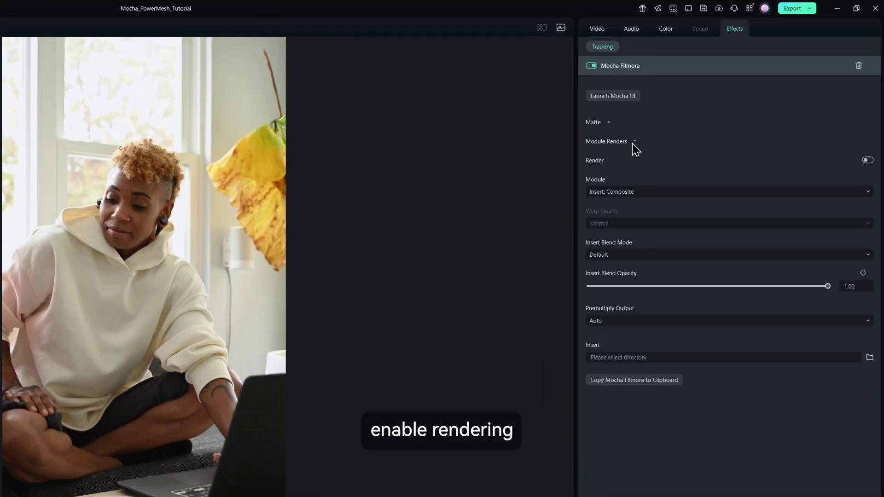
left_click(868, 161)
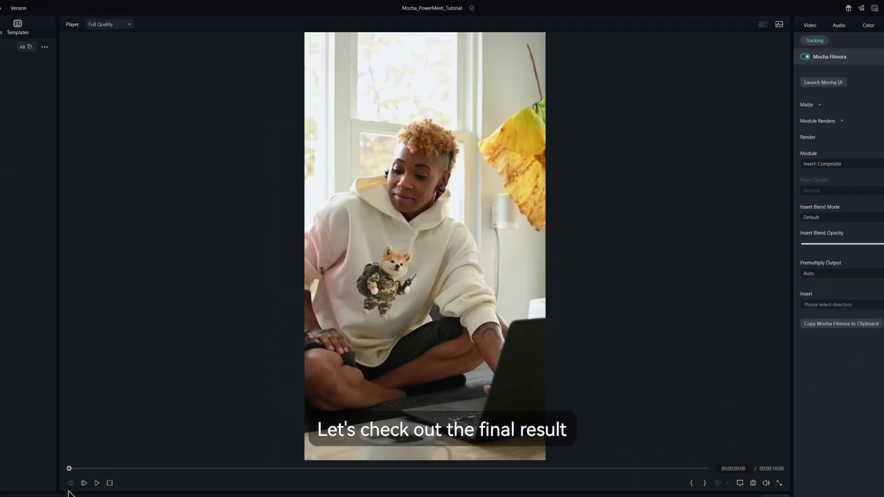